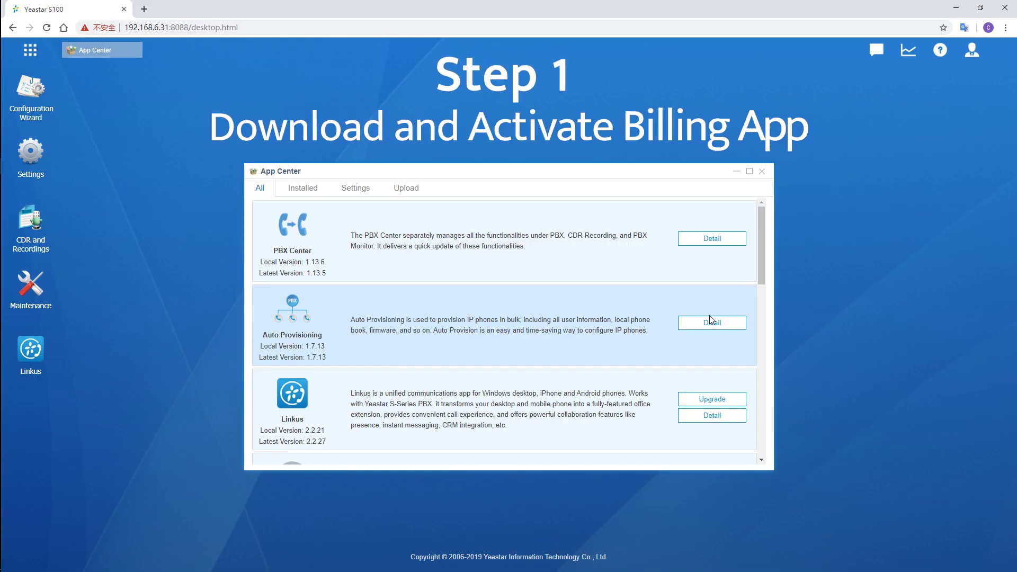
- Locate the Billing app and its activation options in the App Center, and close the App Center
scroll(711, 346, down, 5)
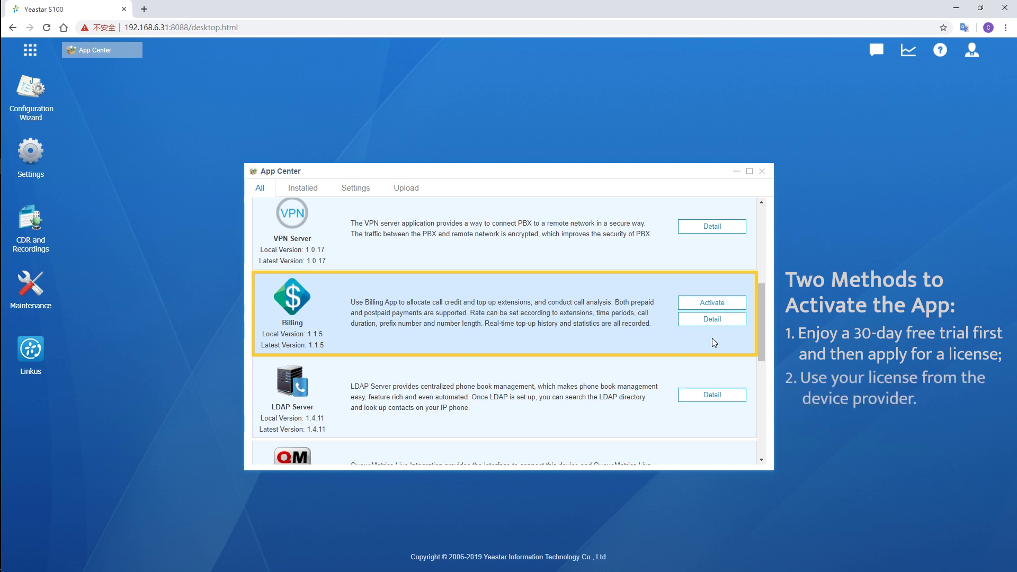
click(762, 171)
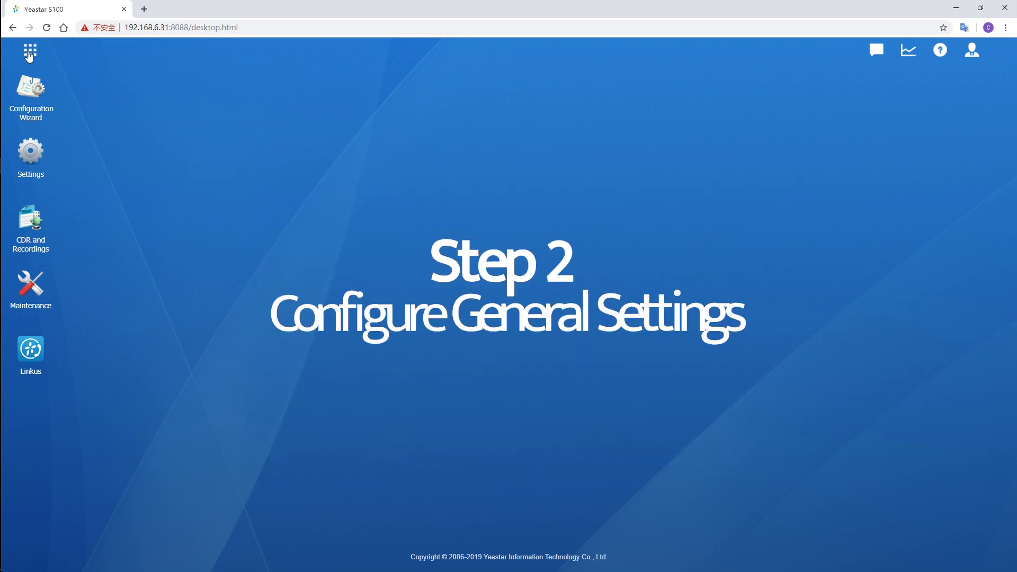
- Open the general settings of the Billing app
click(29, 53)
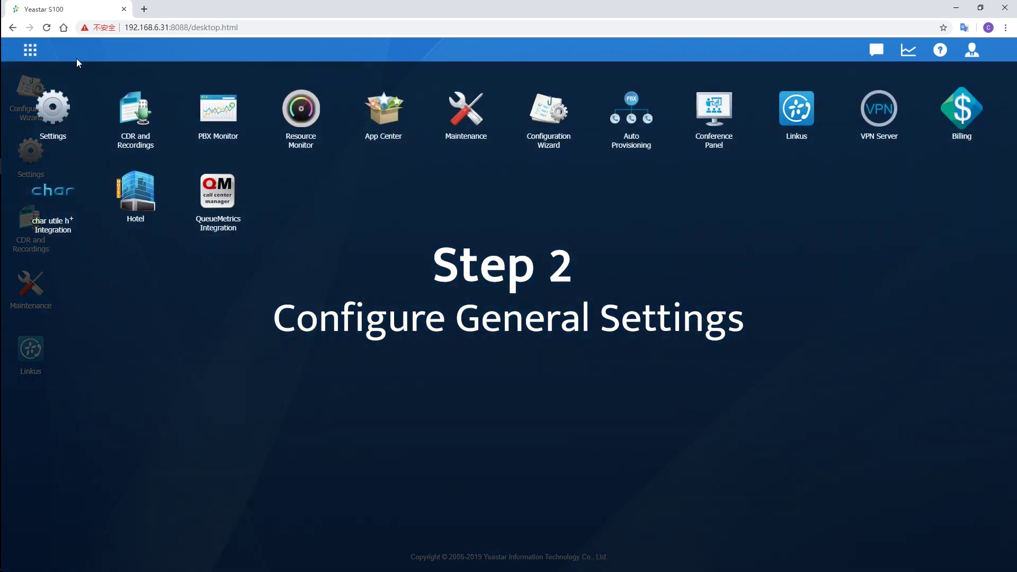
click(987, 141)
click(79, 236)
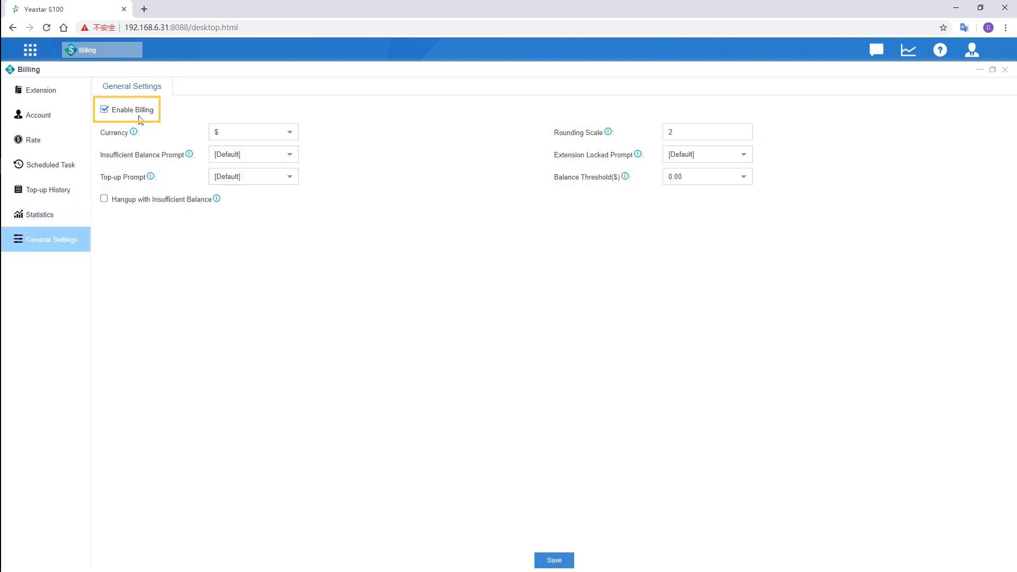
- Review the available currencies and the help notes for rounding scale, balance threshold and hangup with insufficient balance
click(287, 134)
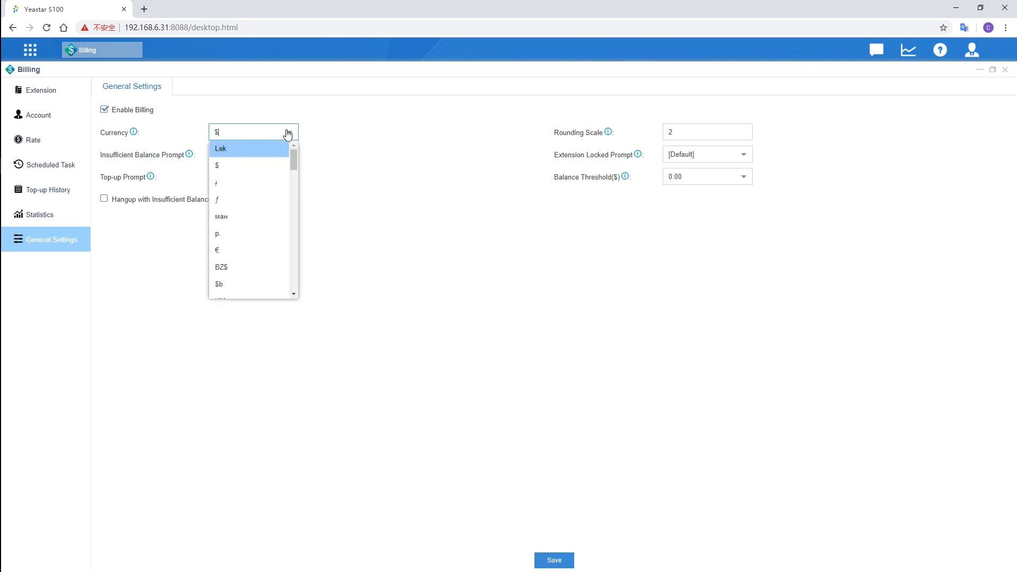
click(346, 136)
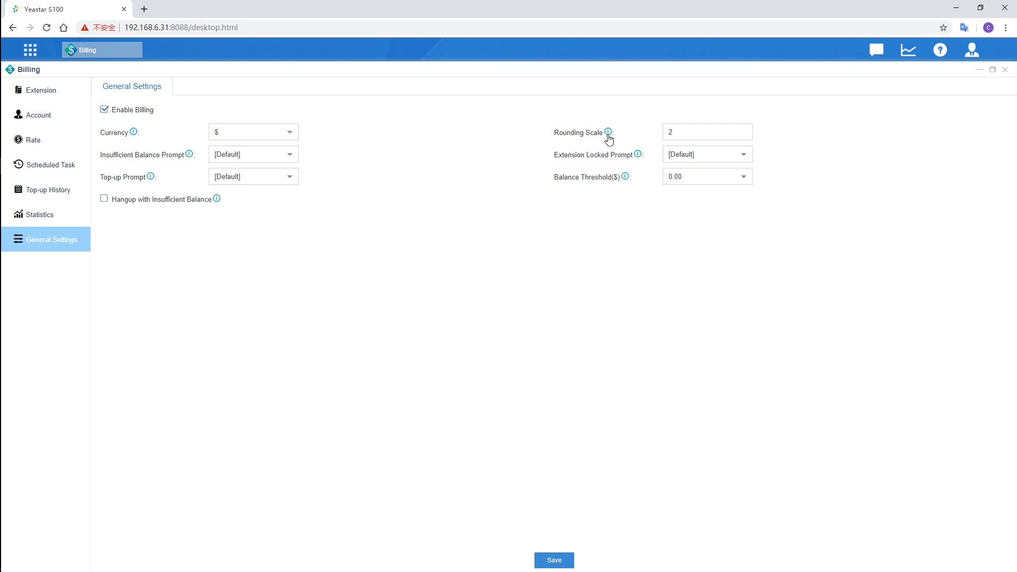
mouse_move(608, 135)
mouse_move(627, 179)
mouse_move(218, 202)
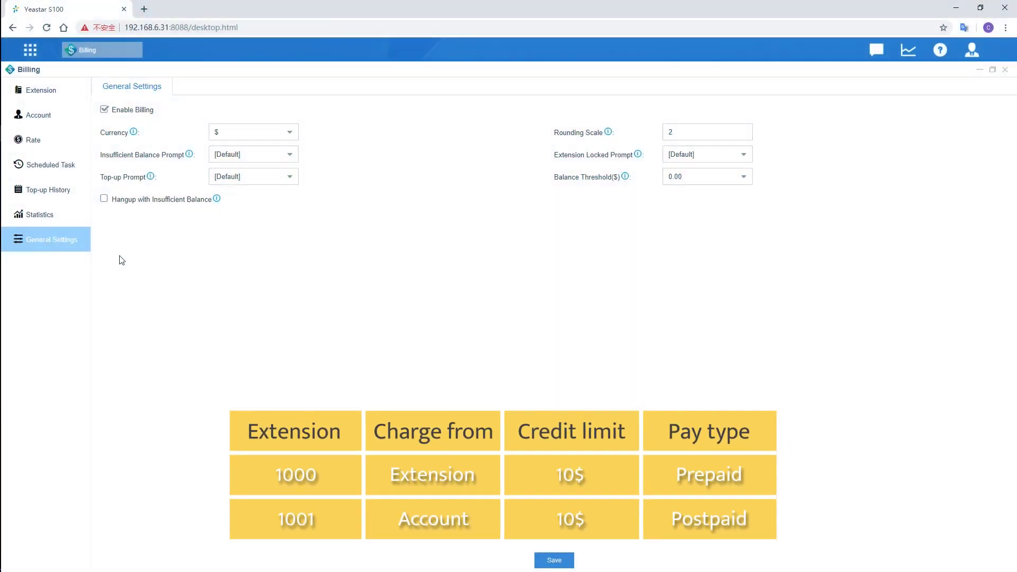
- Set the credit limit of extension 1000 to 10 and save the extension
click(69, 91)
click(958, 197)
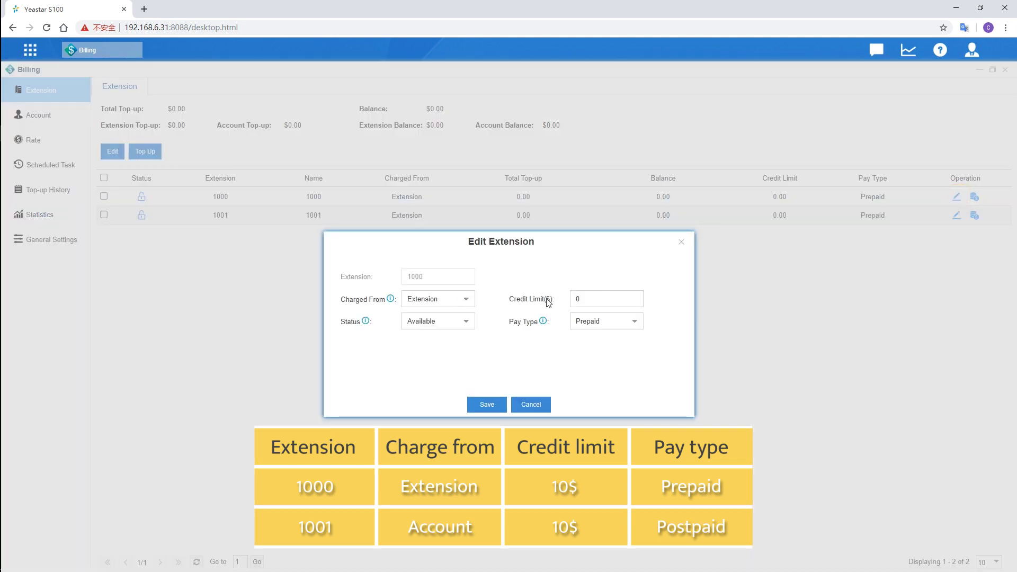
double_click(578, 299)
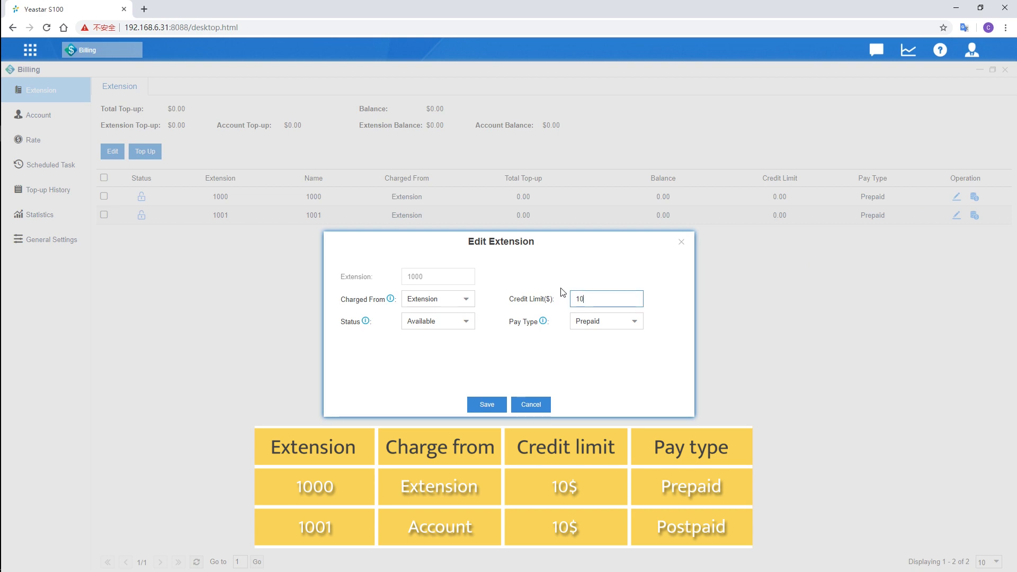
click(486, 404)
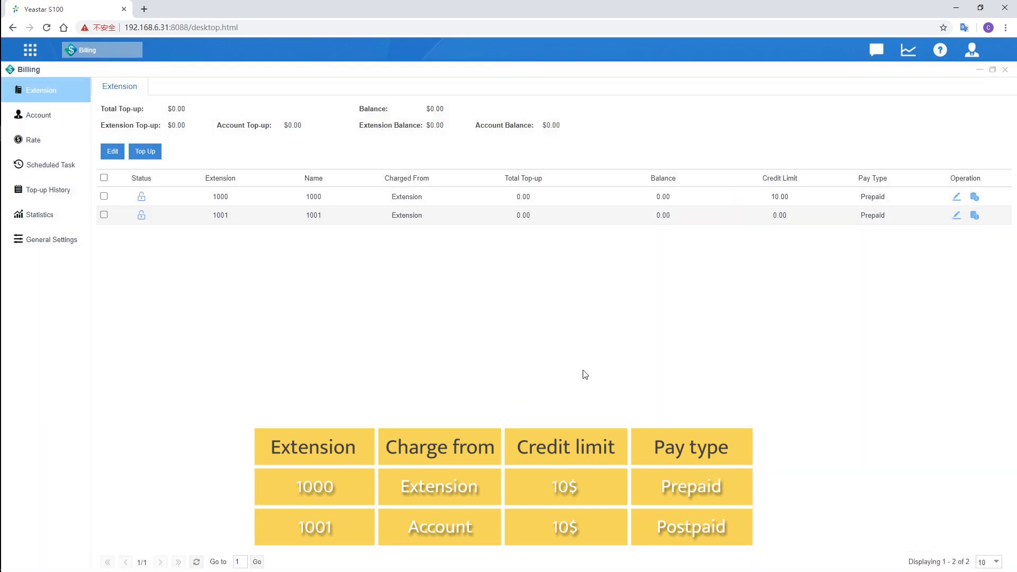
- Set extension 1001 to be charged from Account and save the extension
click(957, 216)
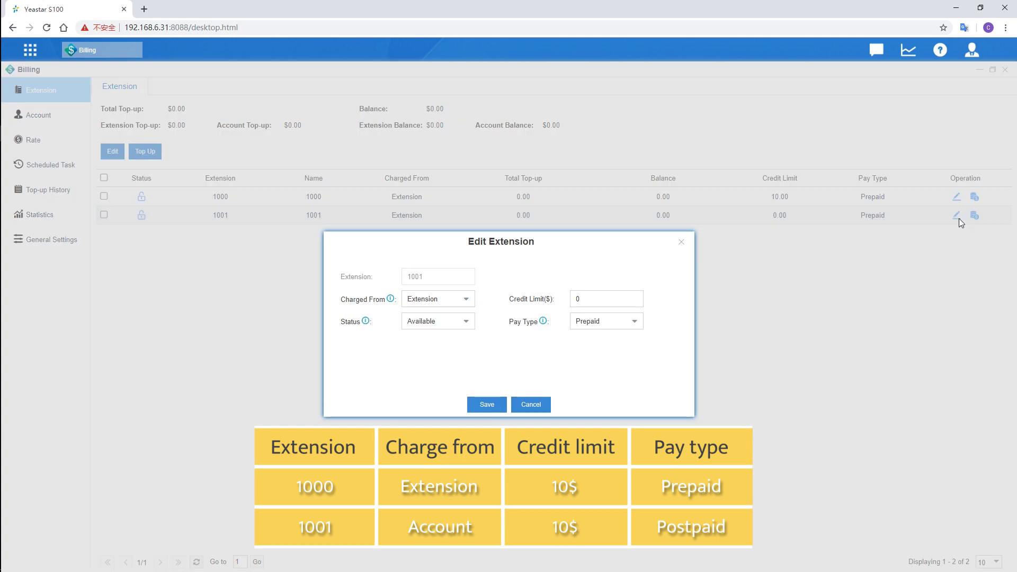
click(473, 299)
click(444, 332)
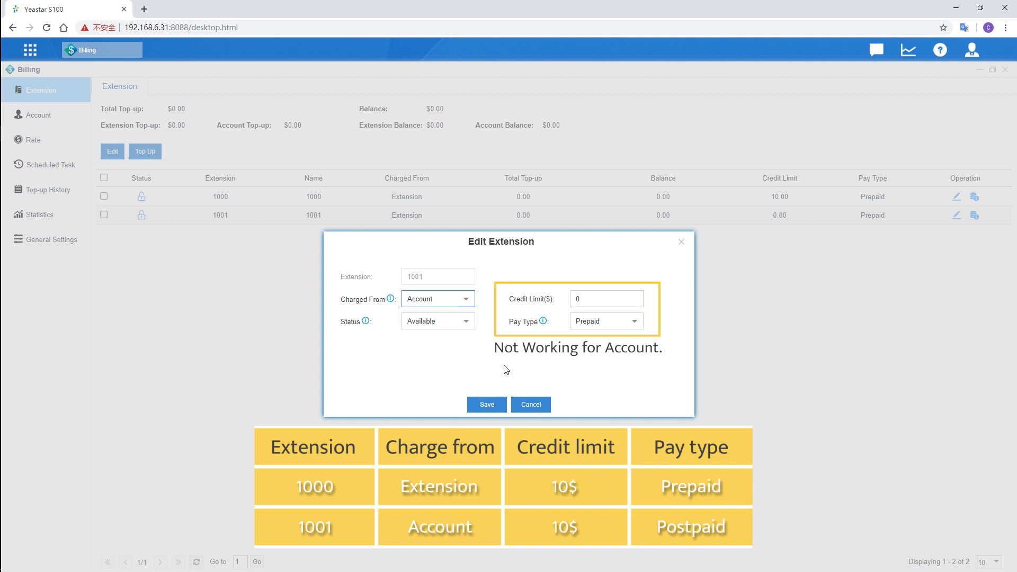
click(484, 404)
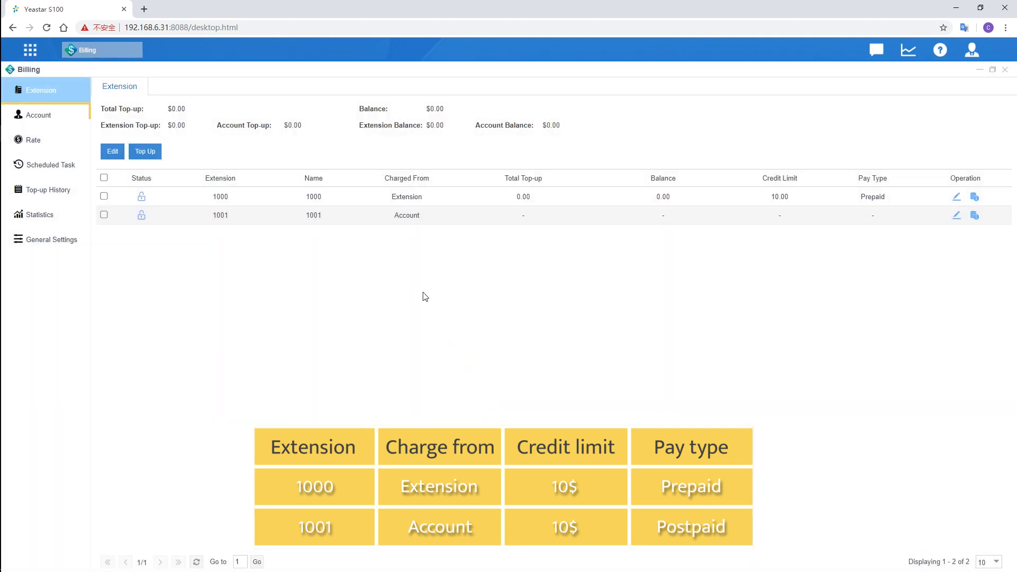
- Start a new billing account for extension 1001 with a credit limit of 10 and pay type Postpaid
click(51, 124)
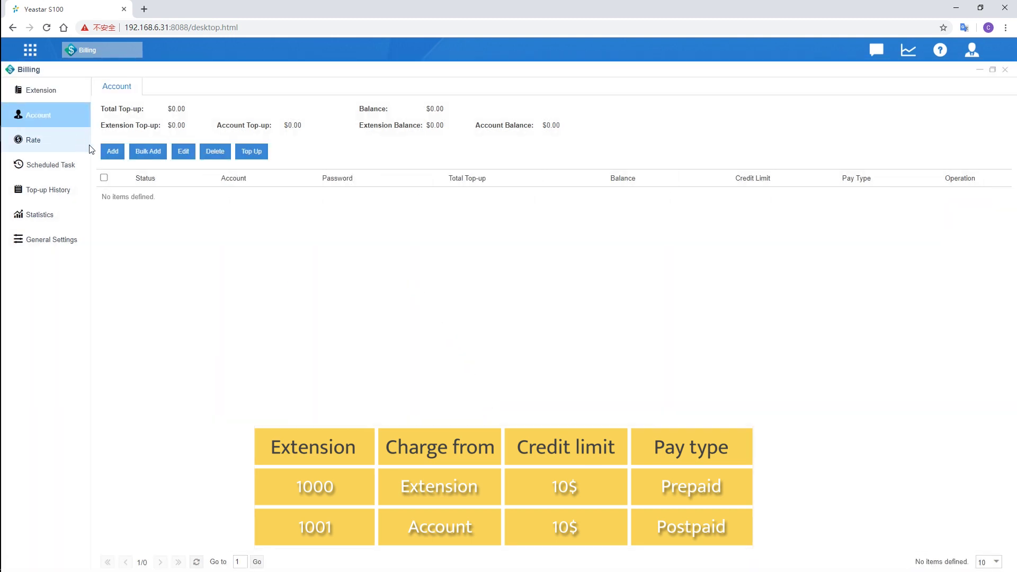
click(112, 151)
click(463, 283)
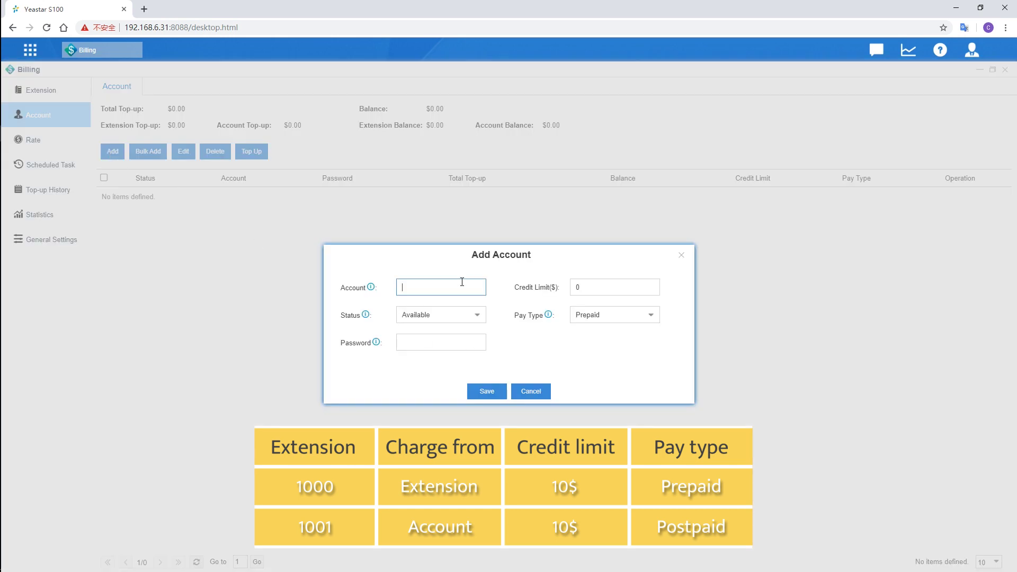
click(513, 296)
key(Tab)
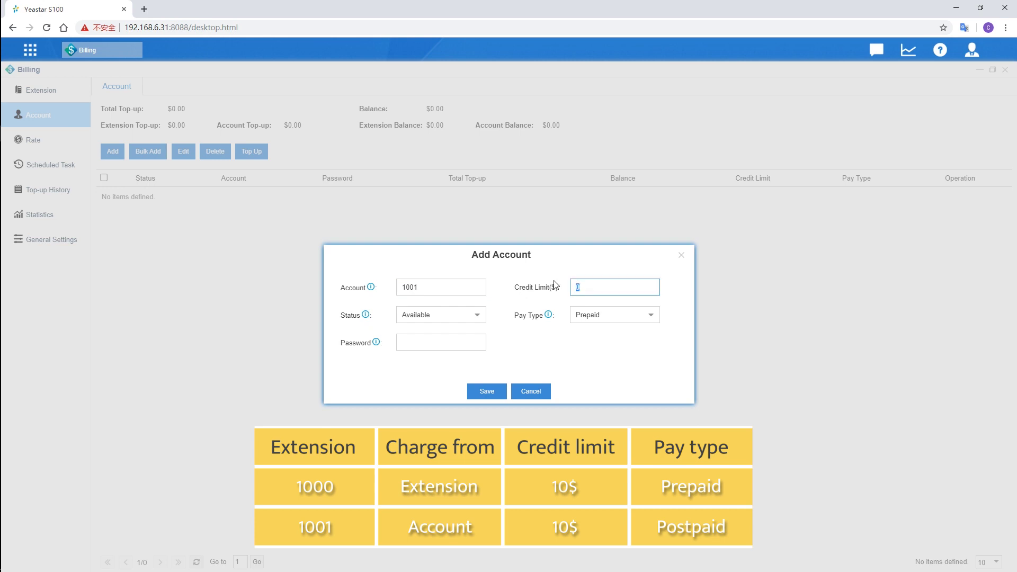
text(10)
click(656, 315)
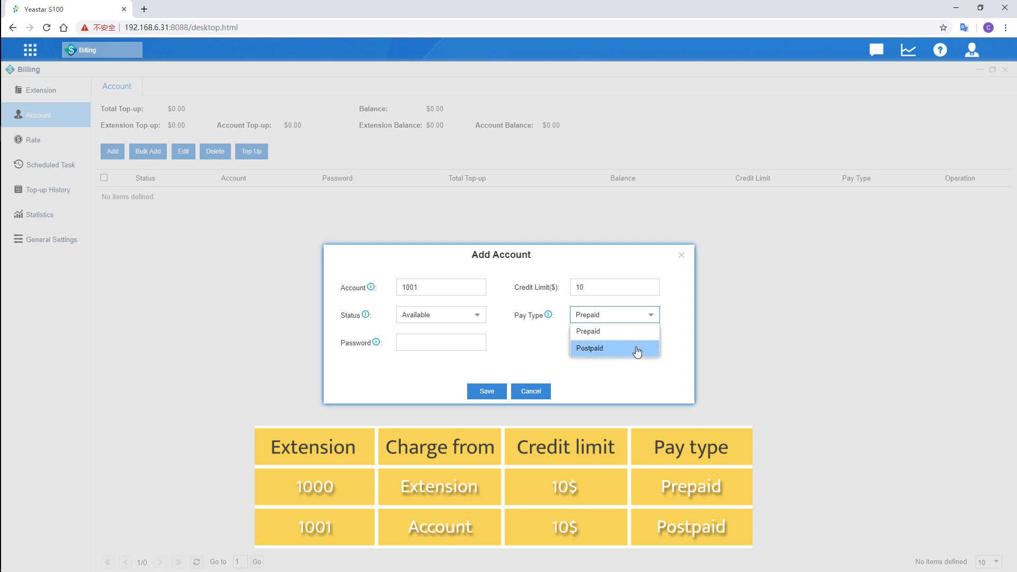
click(622, 350)
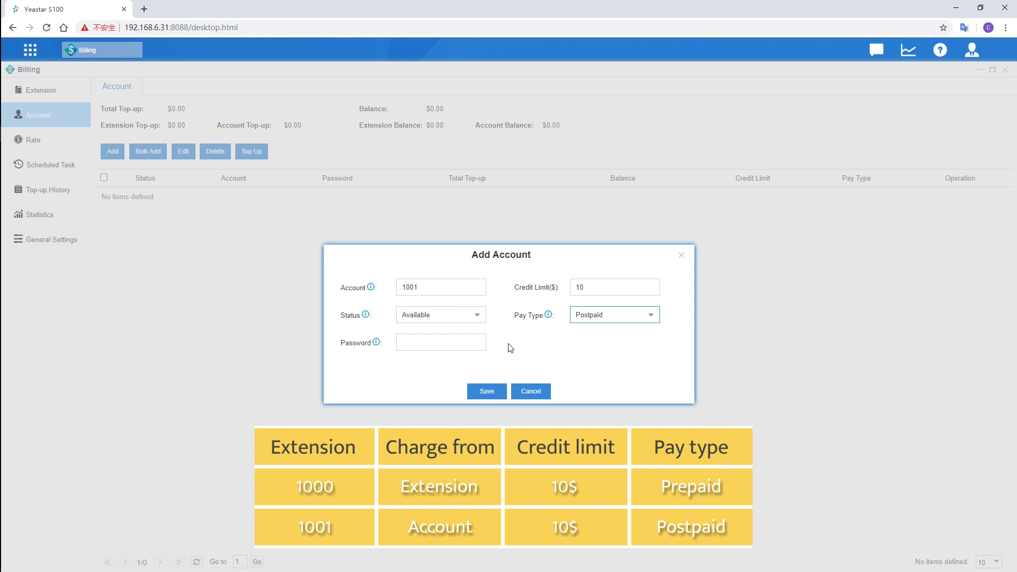
- Enter the account password and save the new billing account
click(420, 343)
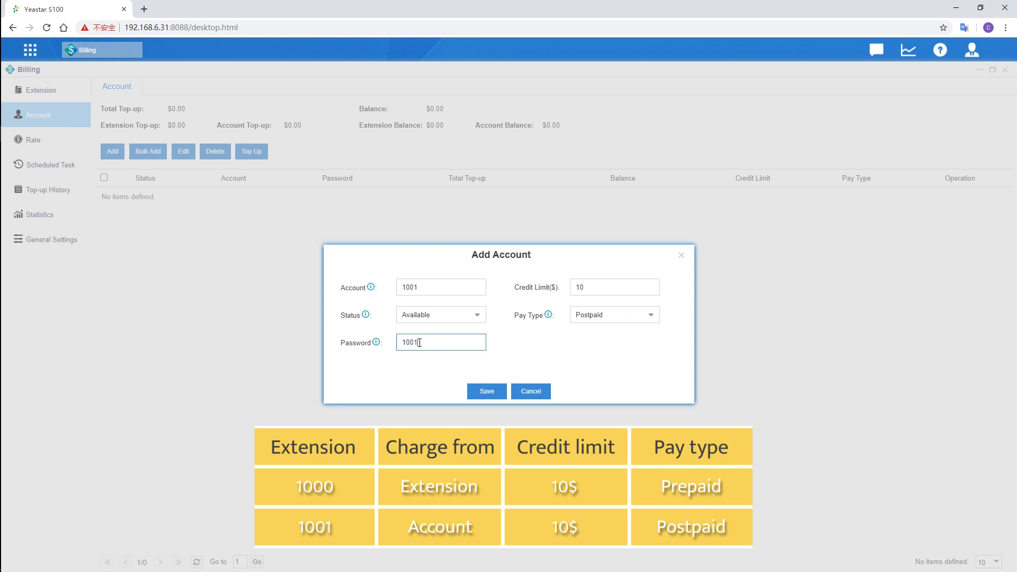
click(463, 367)
click(482, 392)
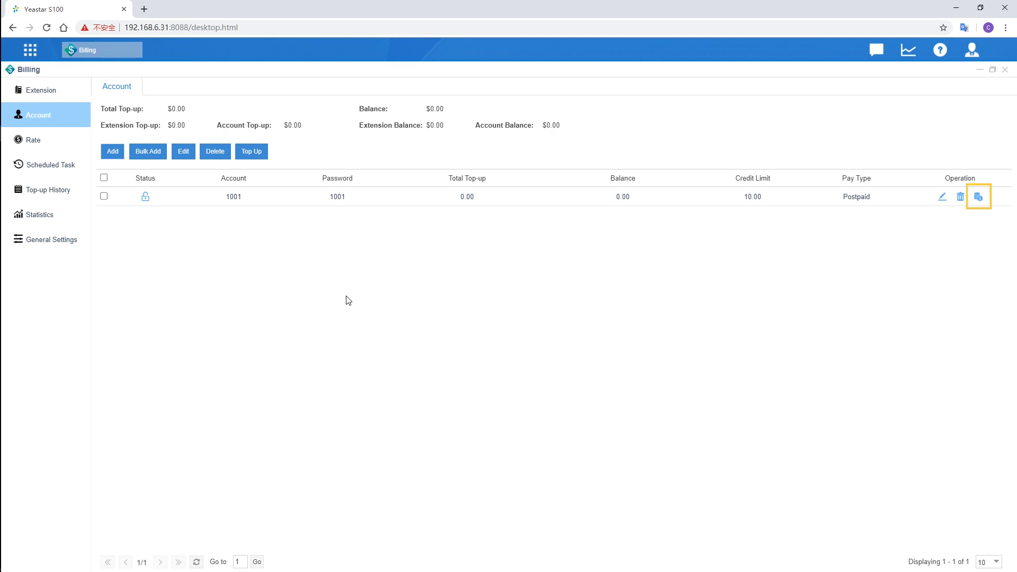
- Top up the new billing account with $100
click(978, 197)
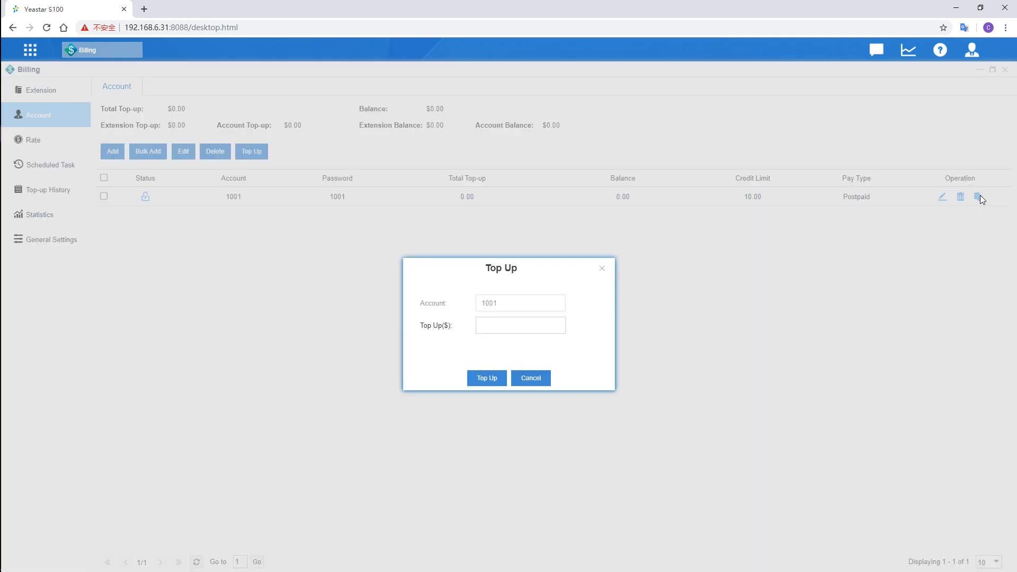
click(534, 325)
text(100)
click(490, 377)
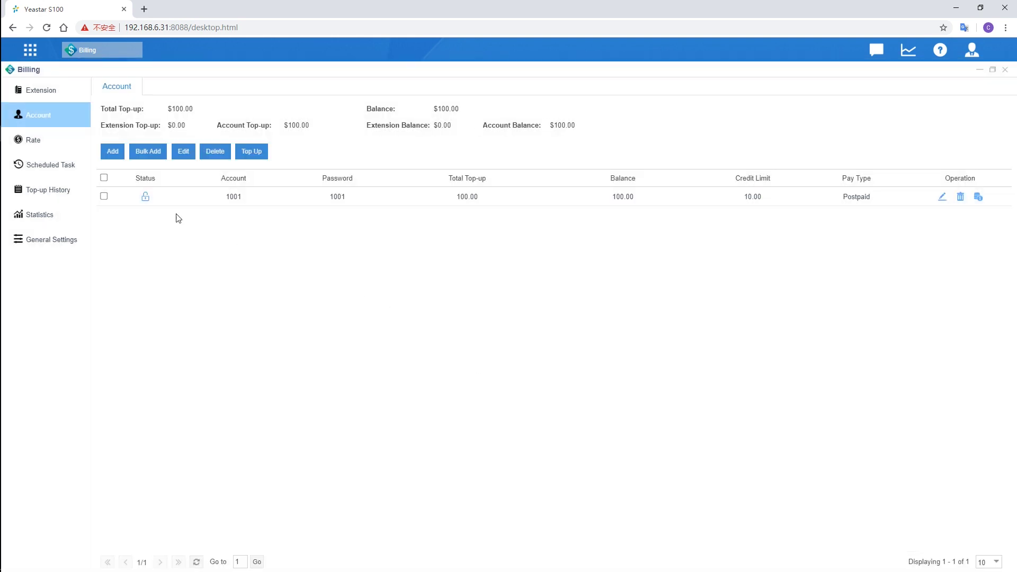
- Top up extension 1000 with $100
click(76, 91)
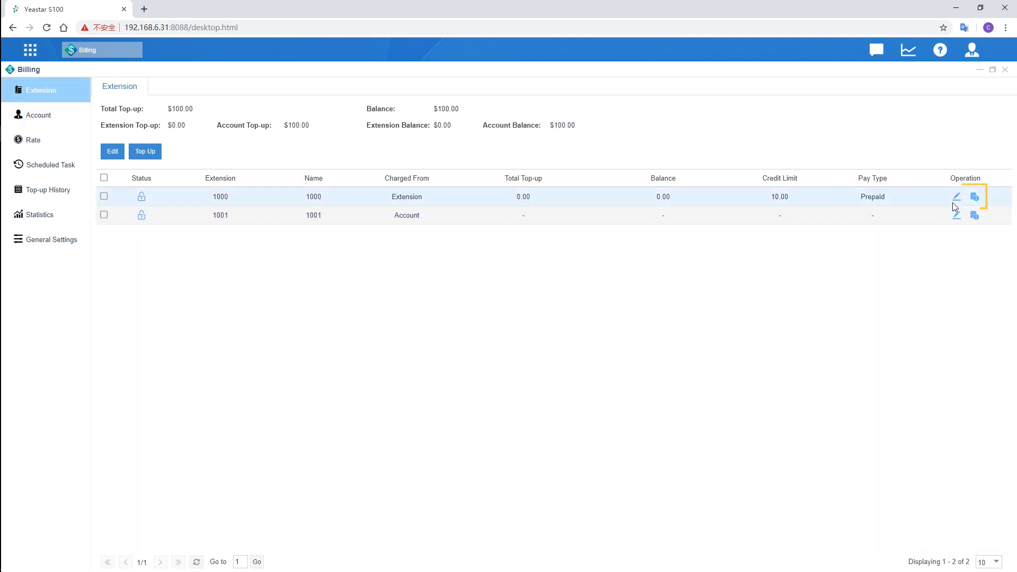
click(975, 196)
text(100)
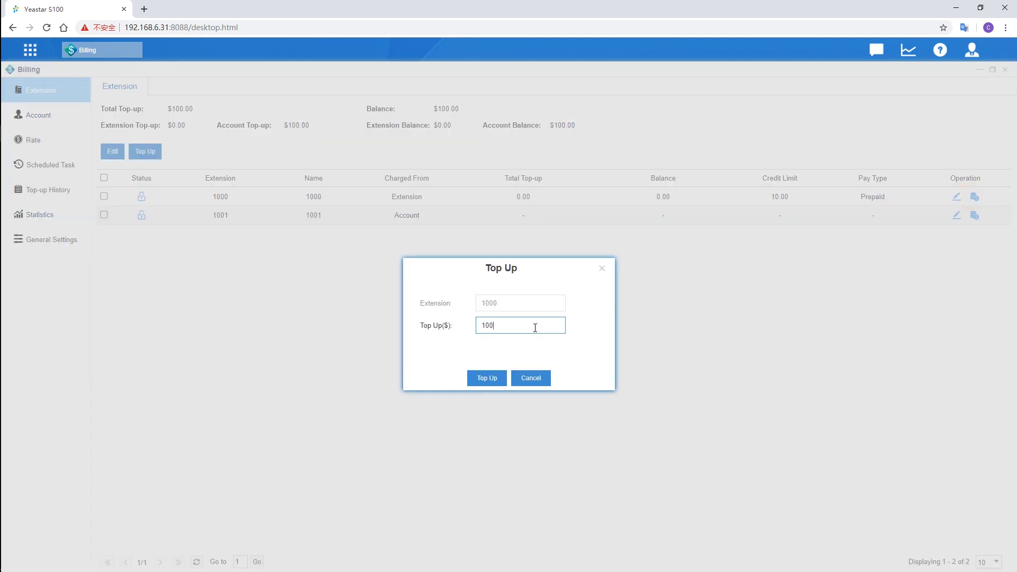
click(485, 378)
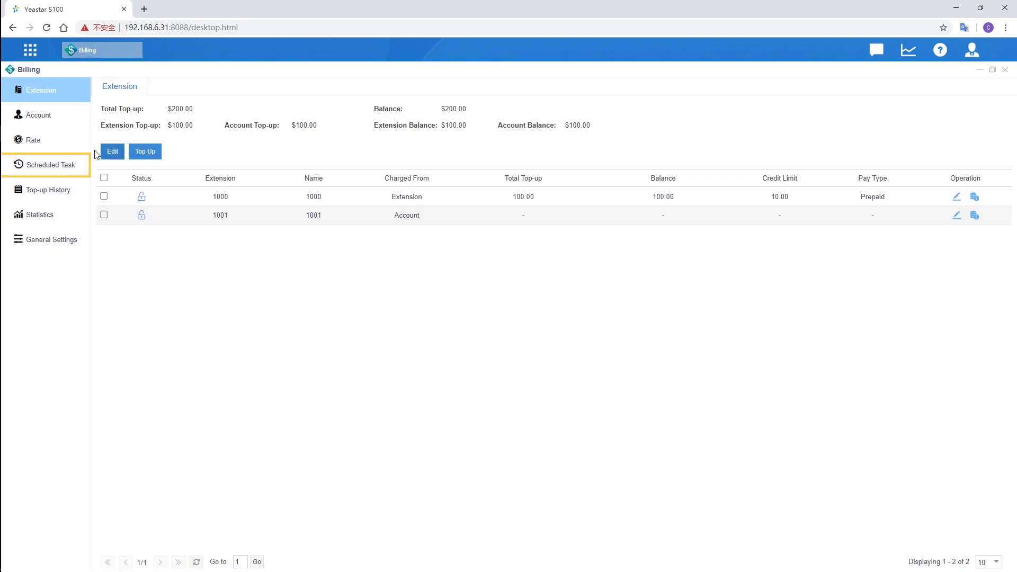
- Start a new scheduled task named auto with task type Top up and an amount of $100
click(48, 159)
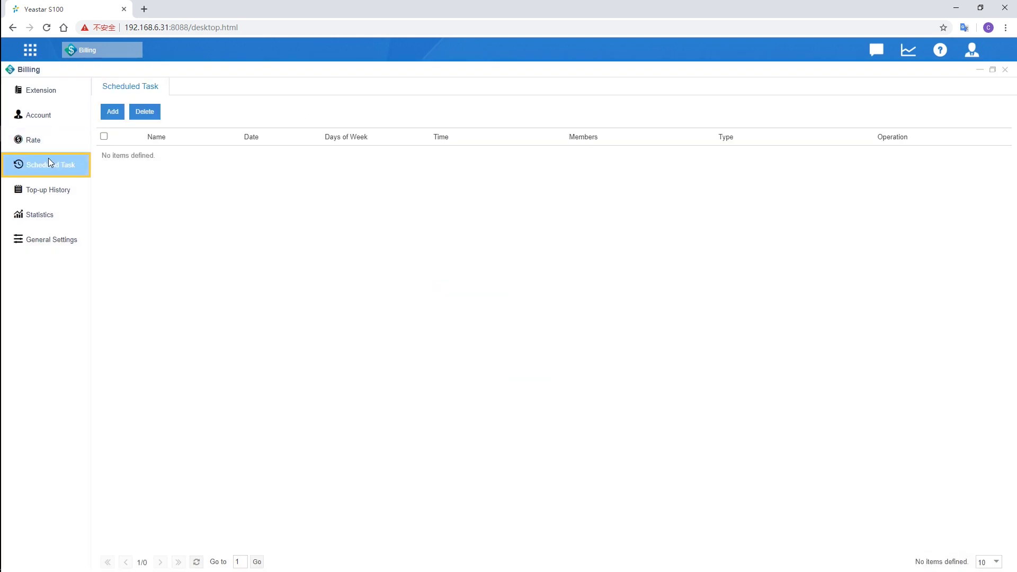
click(113, 111)
click(392, 223)
text(auto)
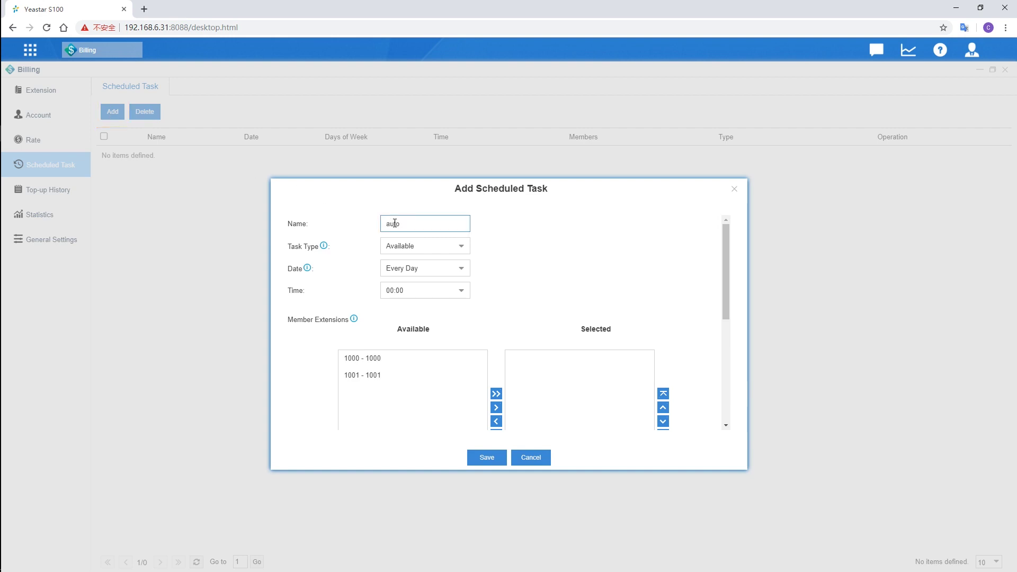
click(425, 246)
click(403, 261)
click(498, 252)
text(100)
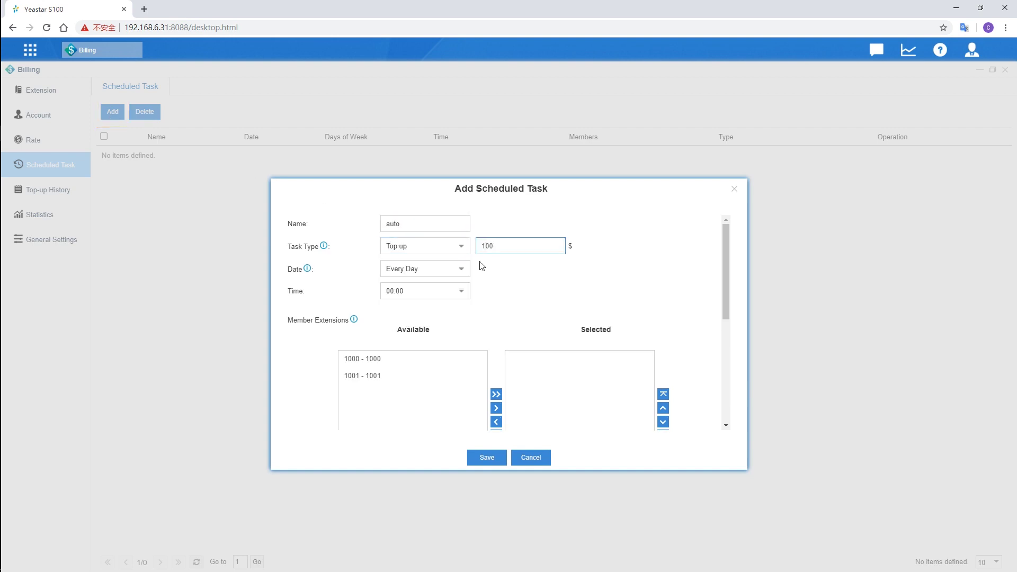
- Schedule the top-up task for day 1 of every month at 00:00
click(454, 269)
click(408, 304)
click(452, 289)
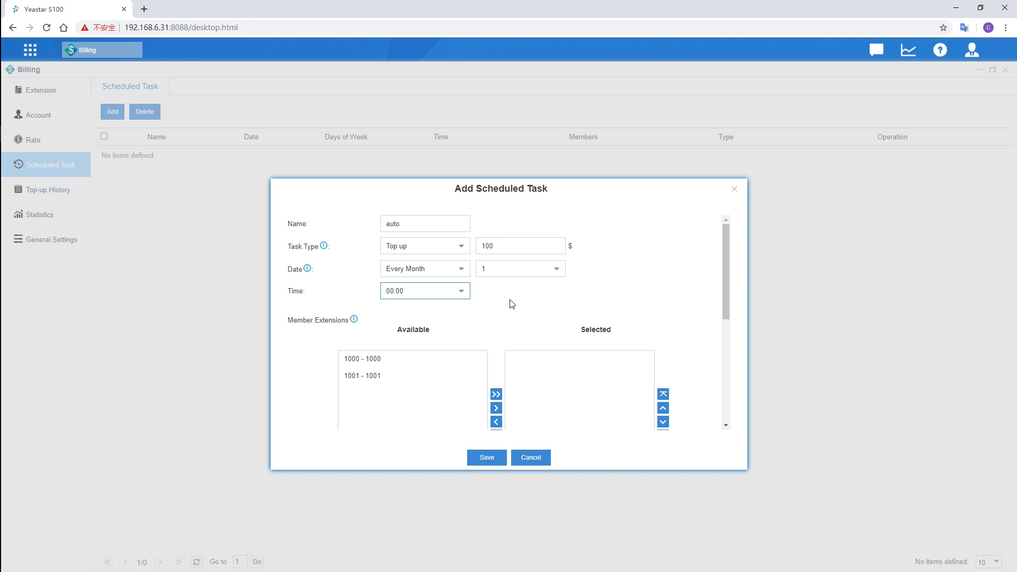
- Add extension 1000 and the postpaid billing account as members of the scheduled task and save it
click(474, 359)
double_click(473, 362)
scroll(470, 359, down, 3)
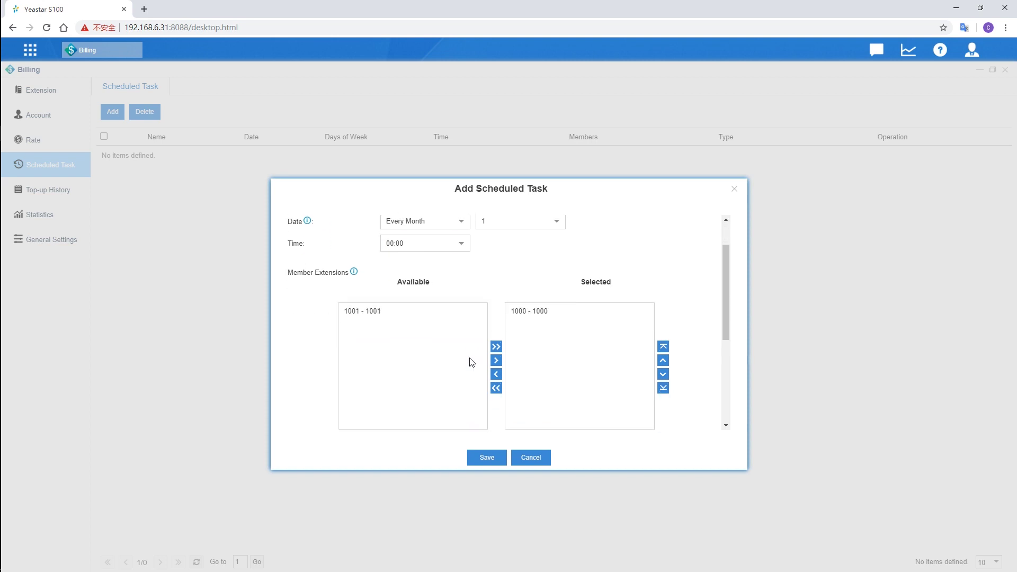
double_click(454, 380)
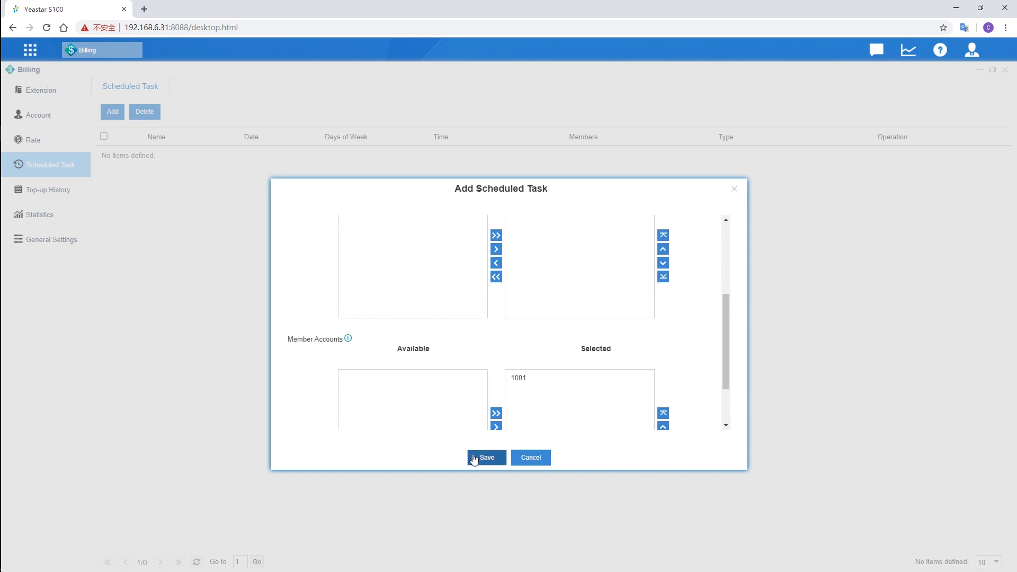
click(475, 456)
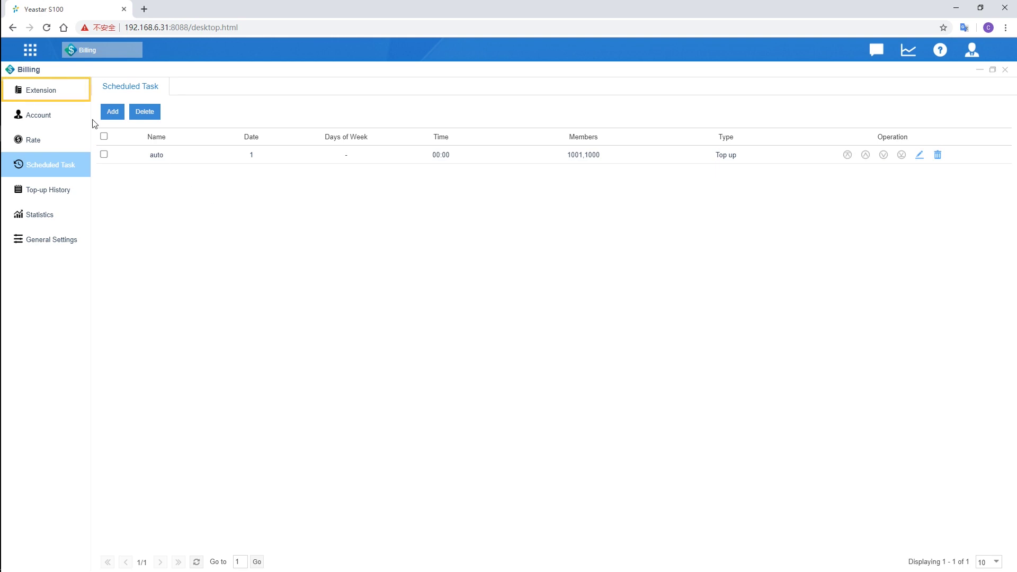
- Check the extension balances and the top-up history of the extension and account
click(79, 97)
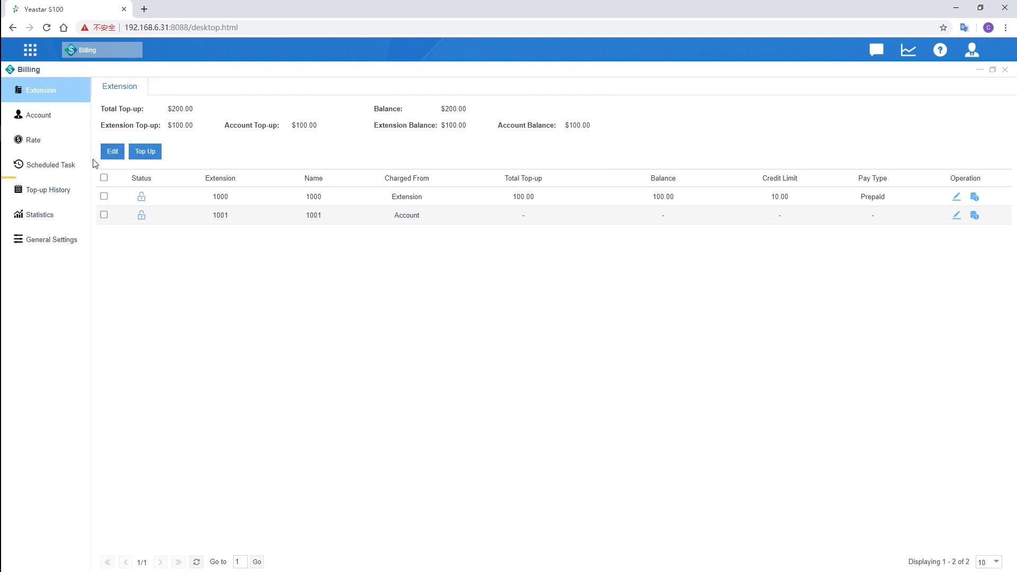
click(78, 190)
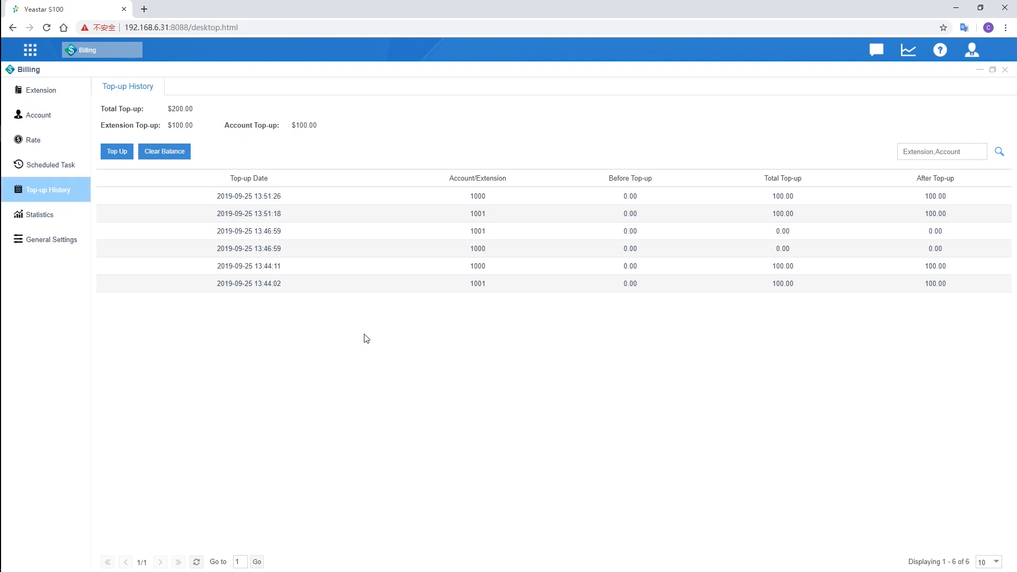
- Start a new call rate with an initial cost of $0.5 and an initial time of 300 seconds
click(49, 141)
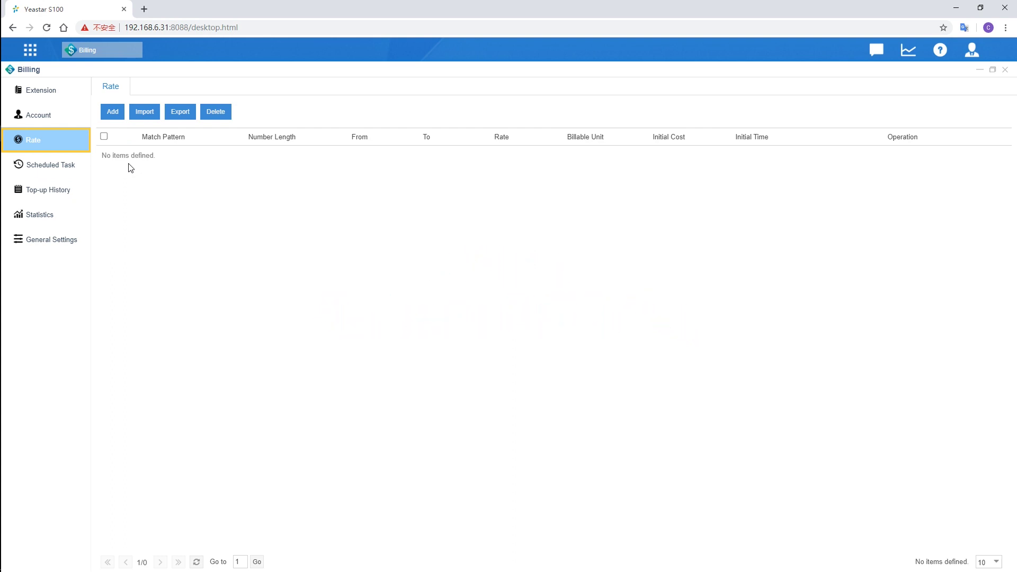
click(111, 120)
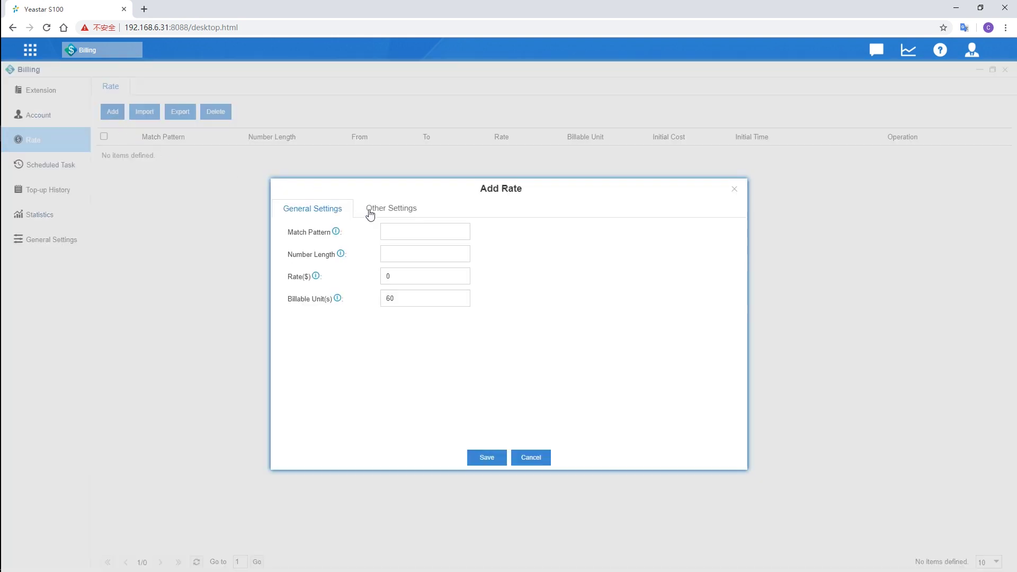
click(386, 212)
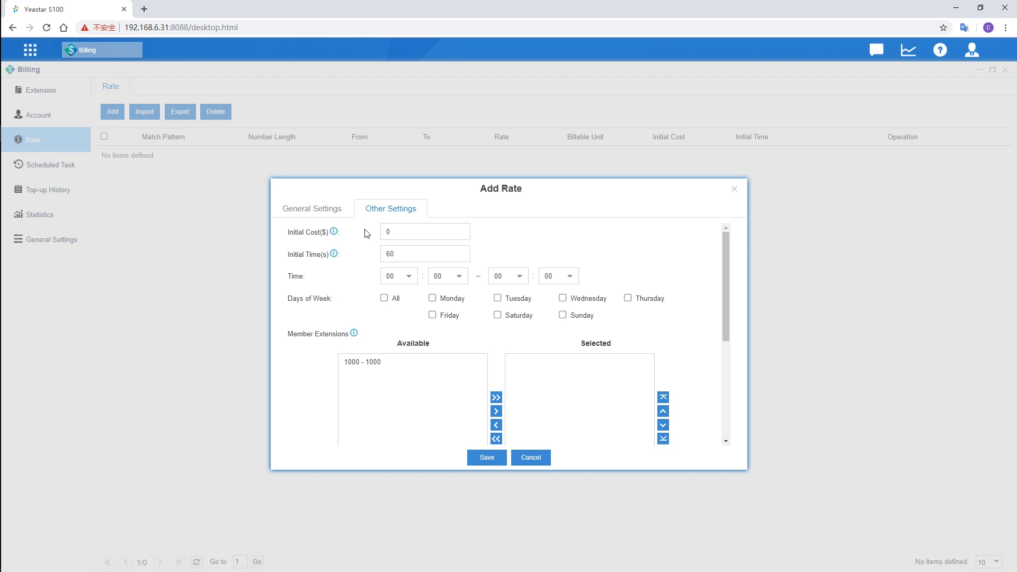
double_click(405, 233)
text(0.5)
key(Tab)
text(300)
click(502, 245)
- Set the new rate's charge to $0.05 per billable unit in its general settings
click(326, 210)
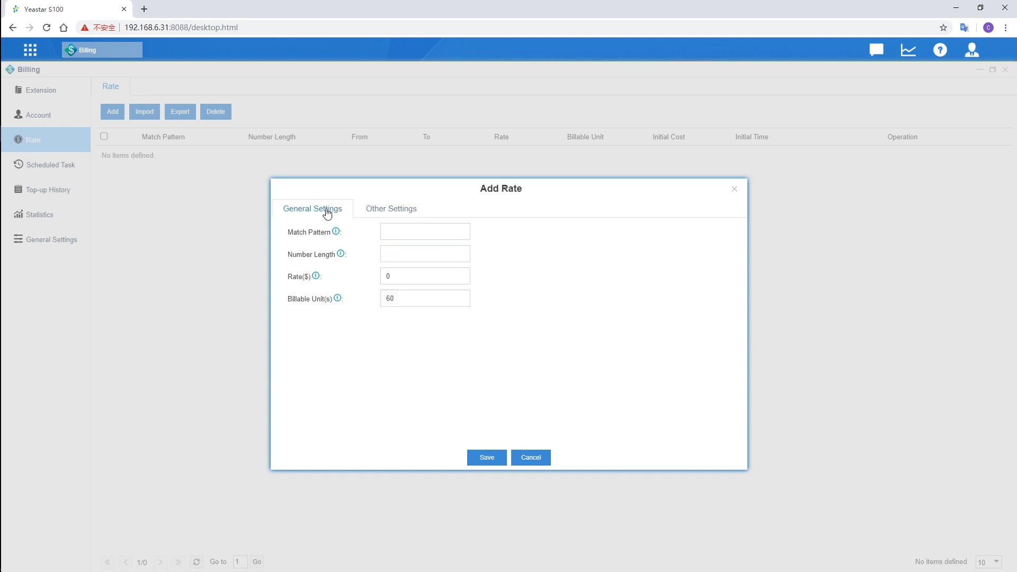
double_click(396, 277)
text(0.05)
click(447, 244)
- Set the end of the rate's time range to 23:59, keeping the start at 00:00
click(402, 209)
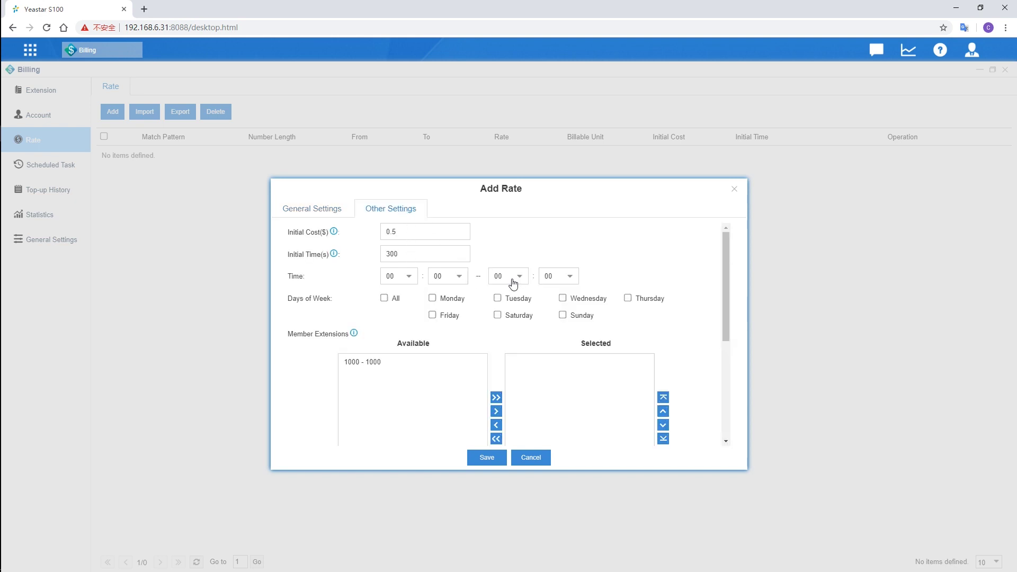
click(513, 284)
drag(523, 300, 523, 424)
click(501, 433)
click(569, 276)
drag(574, 332, 574, 418)
click(556, 437)
- Make the rate valid on Monday through Friday, excluding Saturday and Sunday
click(384, 298)
click(498, 316)
click(564, 315)
- Add extension 1000 and the available billing account as members of the rate
scroll(530, 339, down, 2)
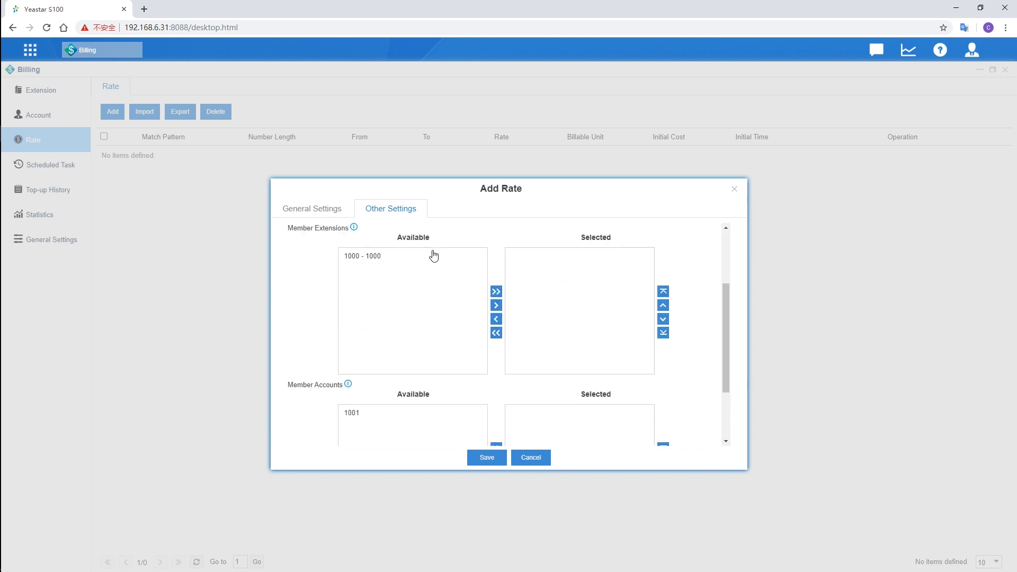
click(416, 256)
double_click(408, 256)
click(437, 420)
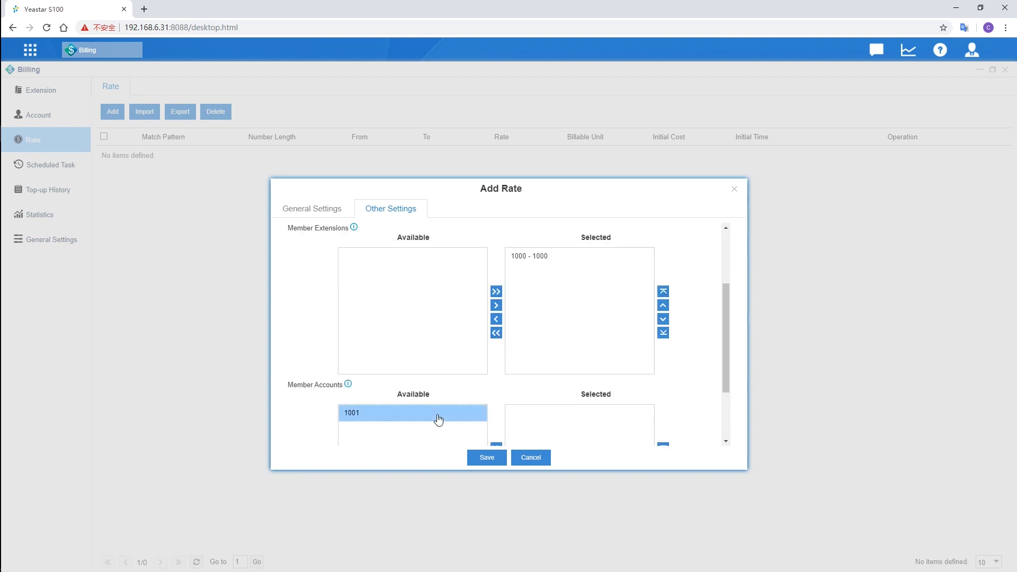
double_click(437, 420)
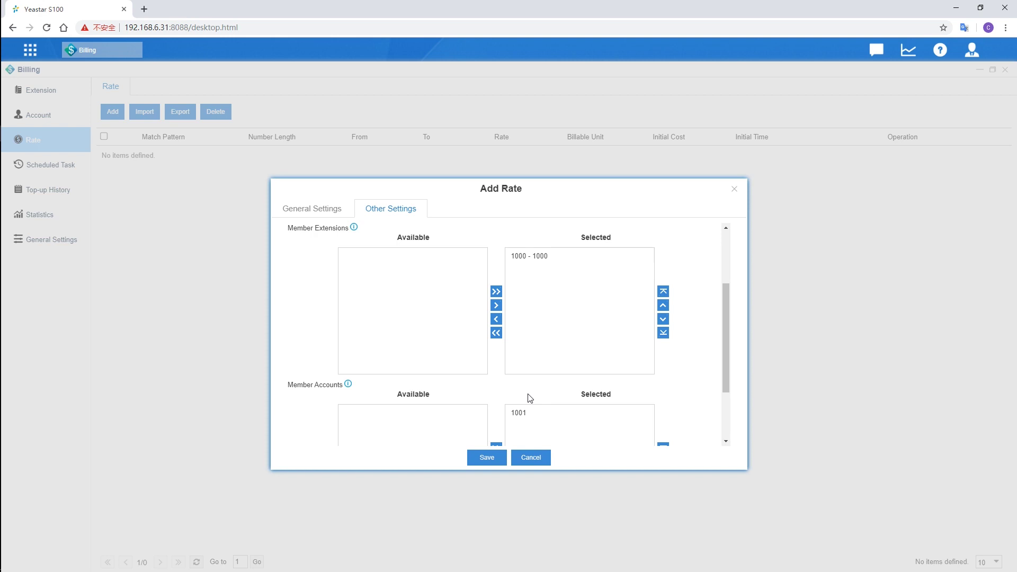
- Check the help notes for Match Pattern and Number Length, leave both fields blank and save the rate
scroll(530, 398, up, 2)
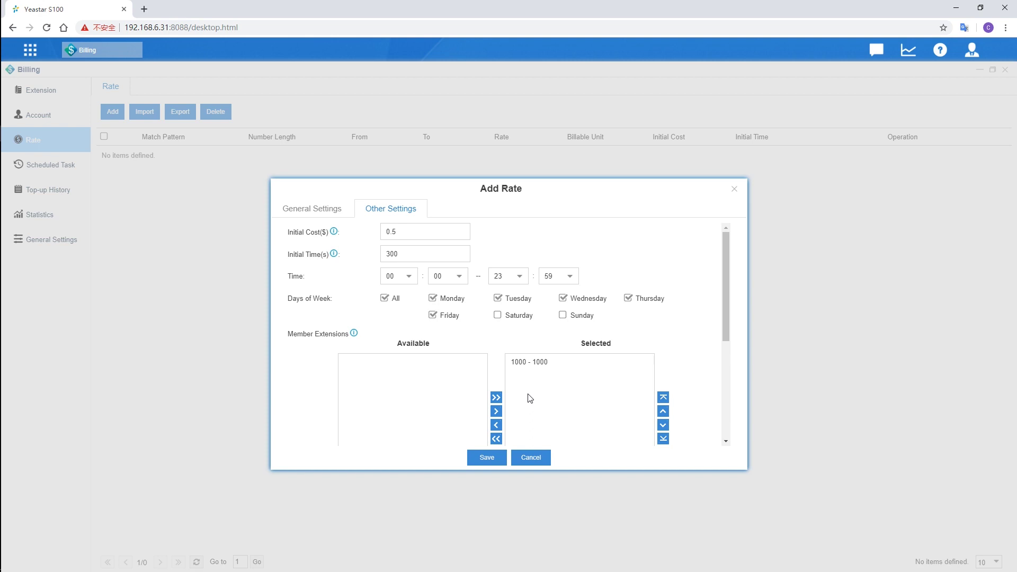
click(321, 212)
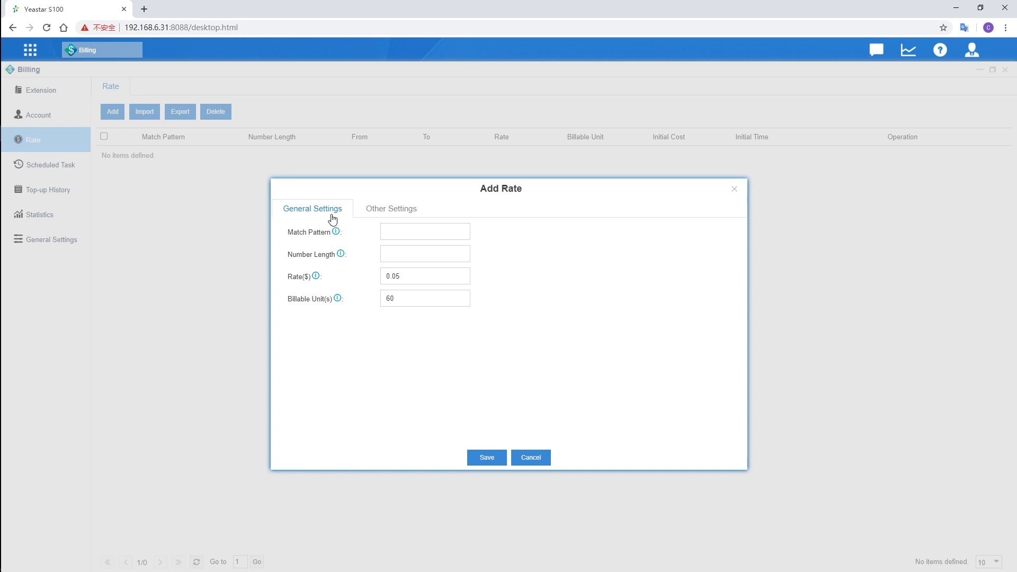
mouse_move(337, 233)
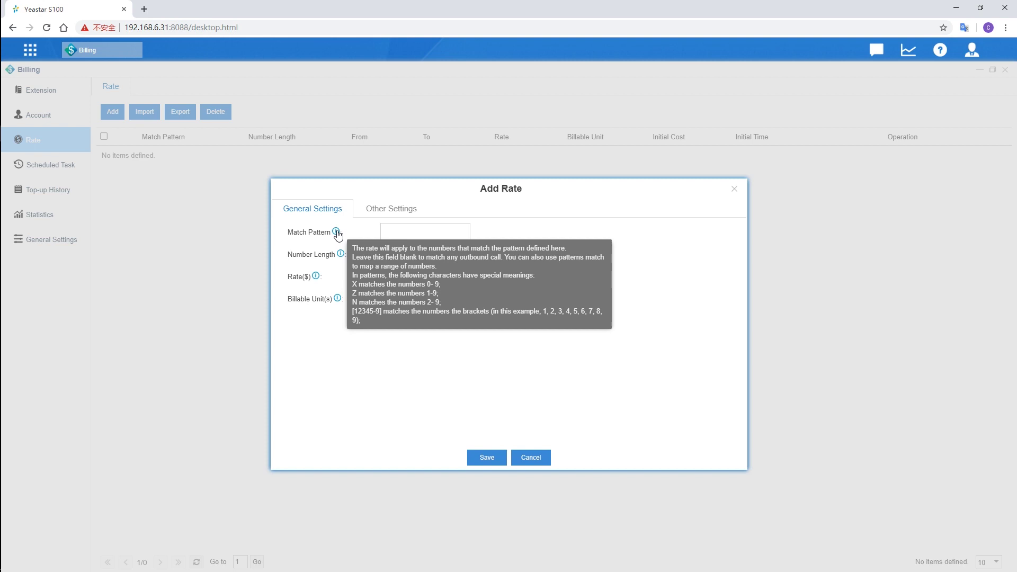
mouse_move(340, 256)
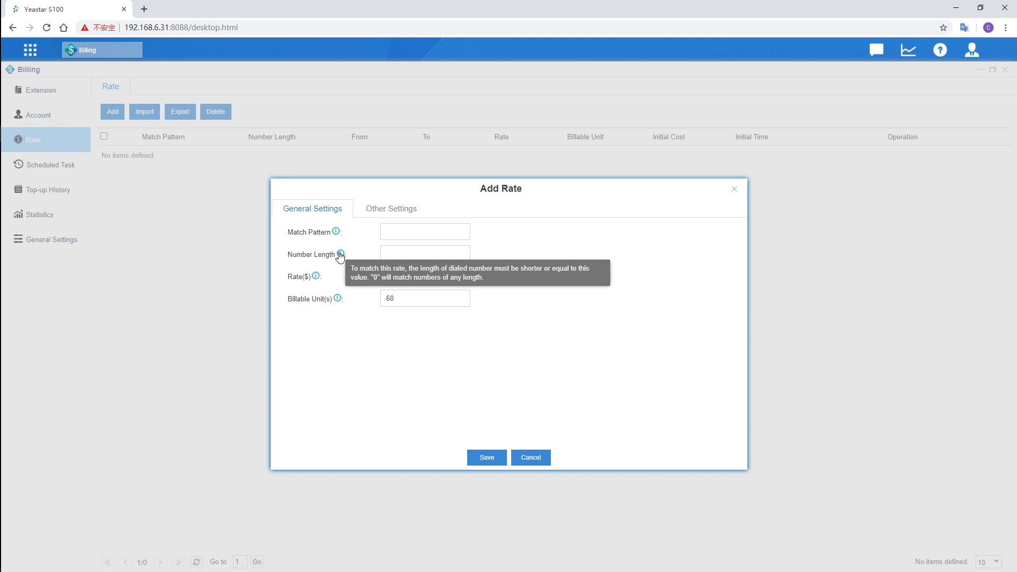
click(487, 461)
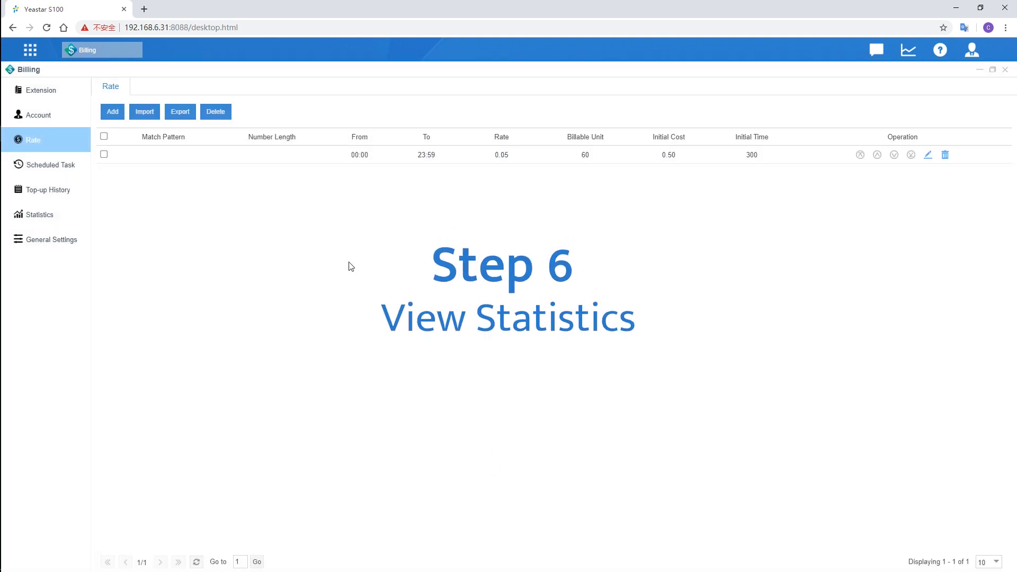
- Search the daily call statistics for extension 1000 and download the results
click(58, 214)
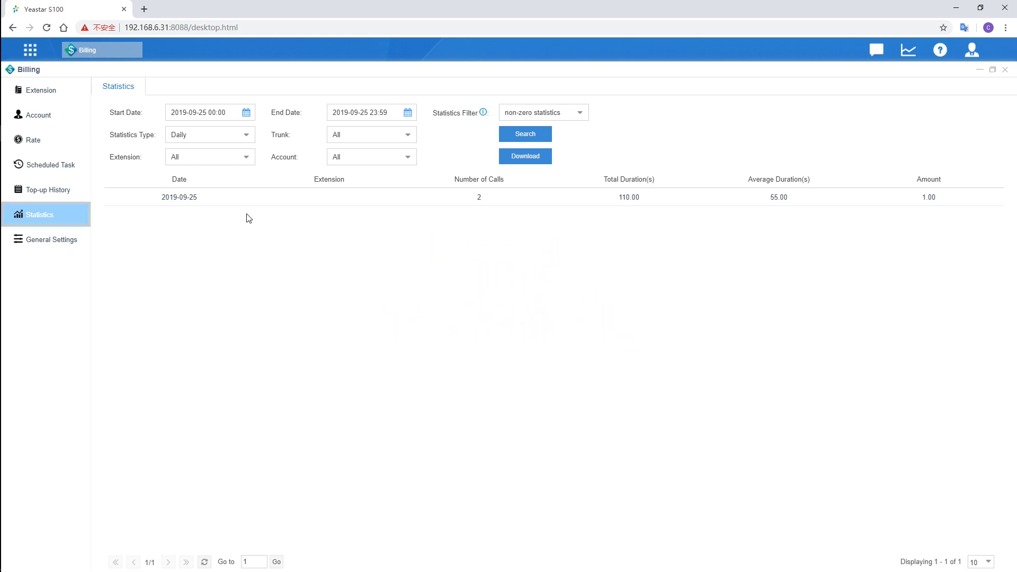
click(244, 159)
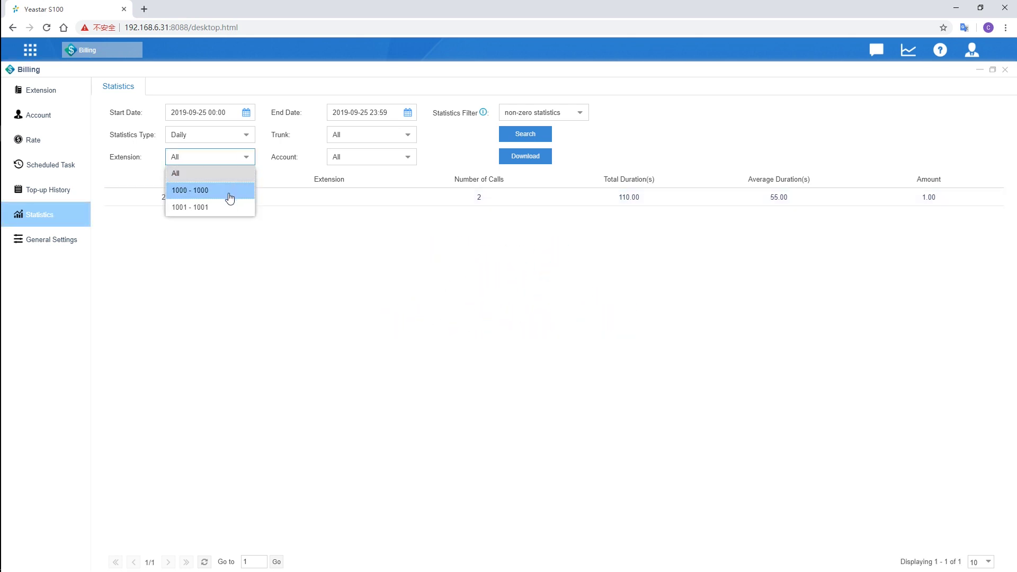
click(230, 197)
click(540, 137)
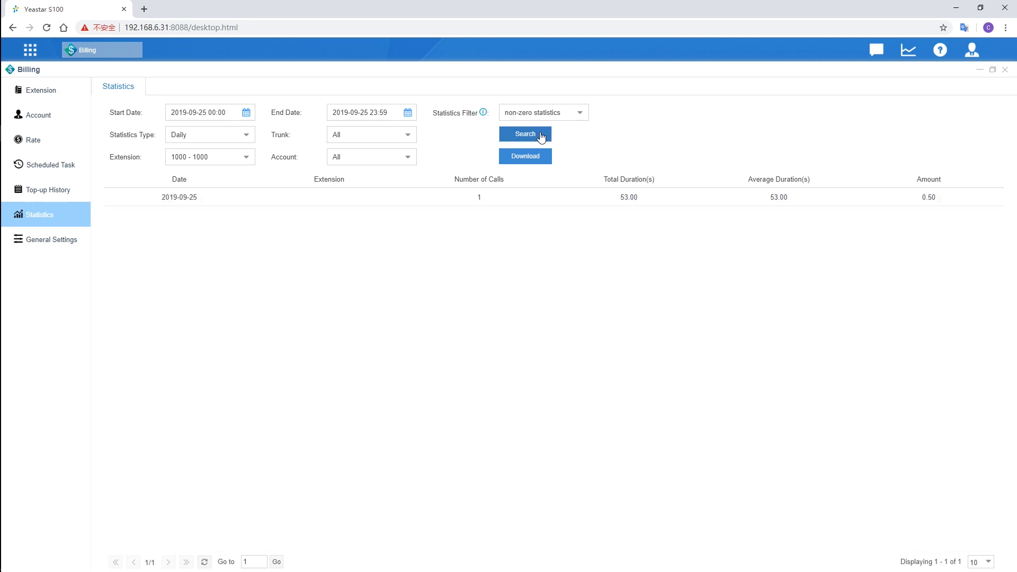
click(526, 160)
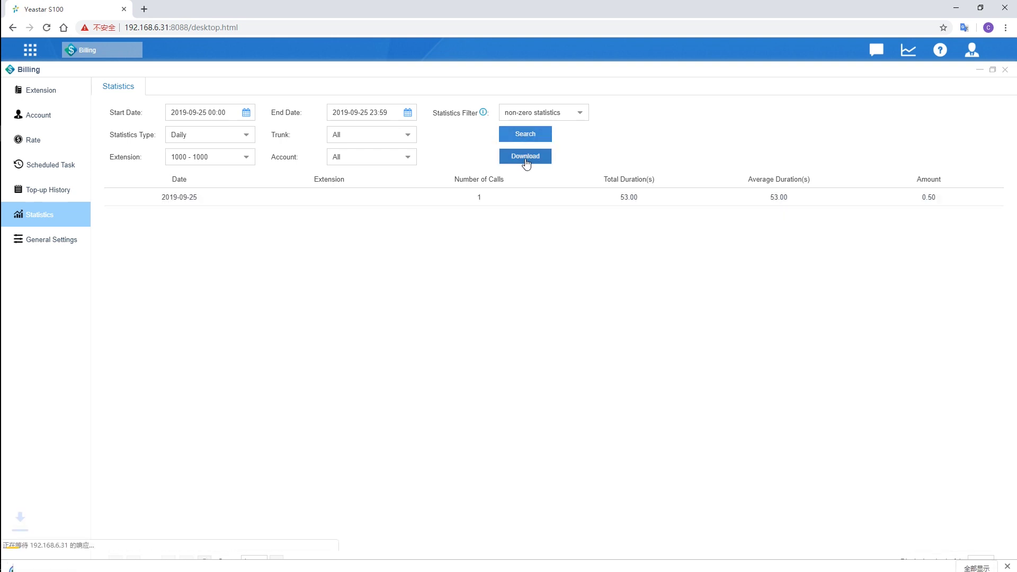